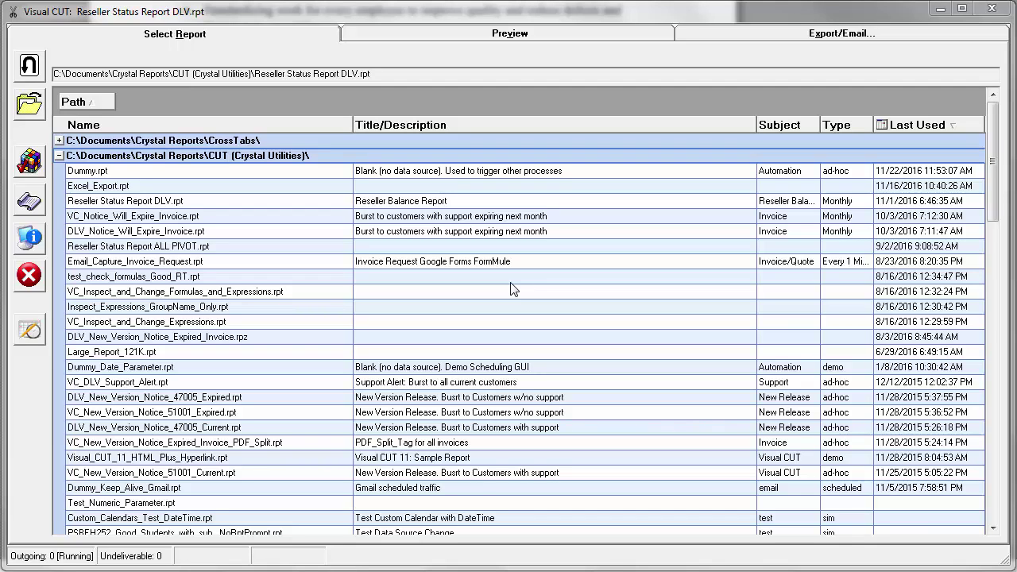
Show the Inspect & Update submenu for Reseller Status Report DLV.rpt.
{"action": "right_click", "coordinate": [164, 204]}
{"action": "mouse_move", "coordinate": [226, 318]}
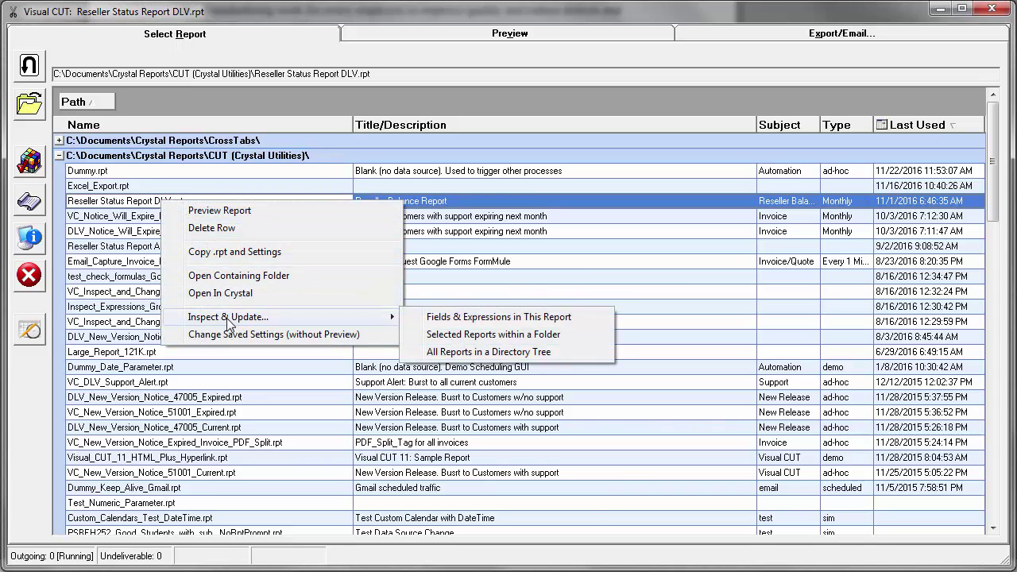
Inspect all reports in the Report Inspector\Inspect directory tree.
{"action": "left_click", "coordinate": [444, 352]}
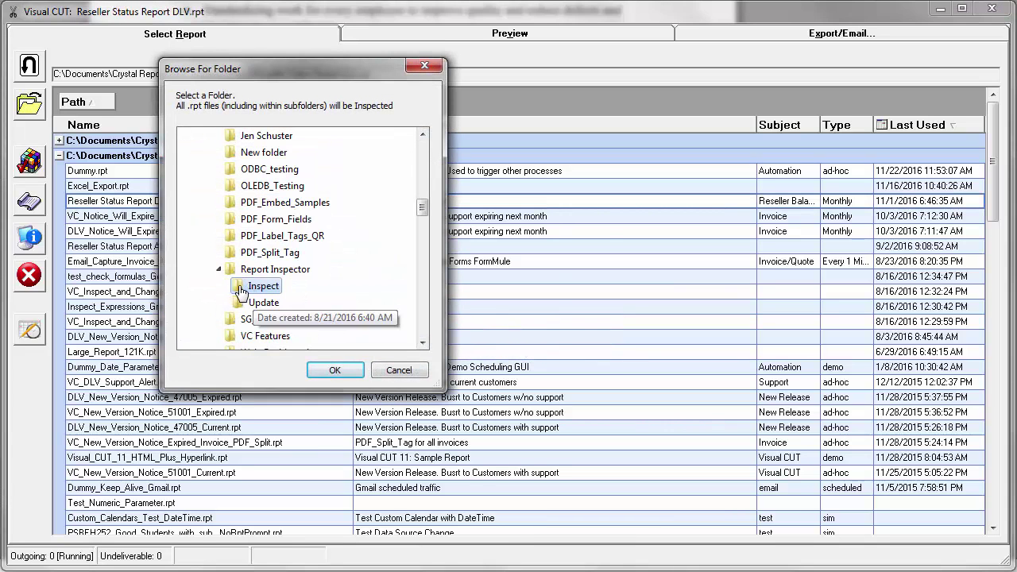
{"action": "left_click", "coordinate": [332, 371]}
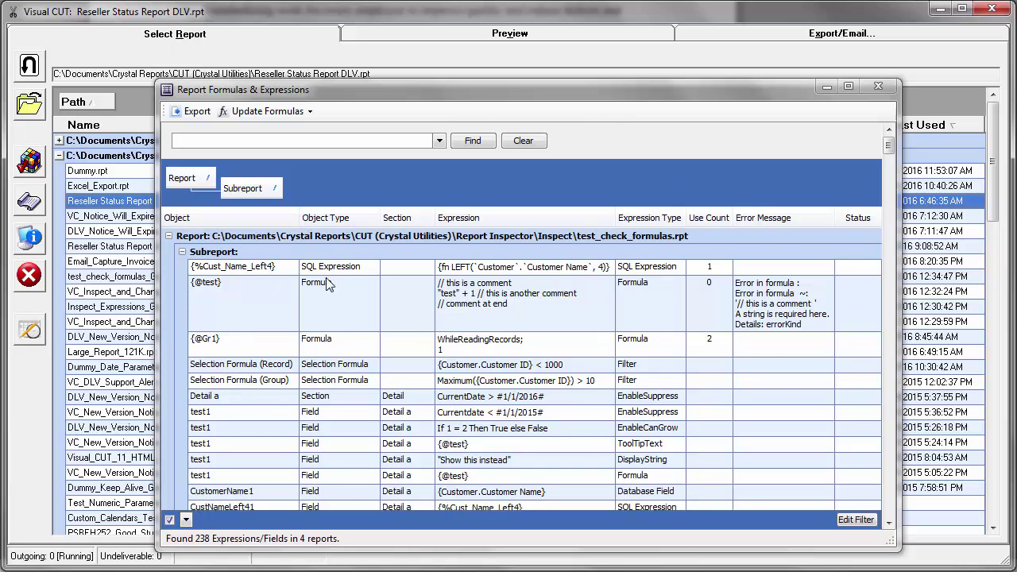
{"action": "left_click", "coordinate": [375, 213]}
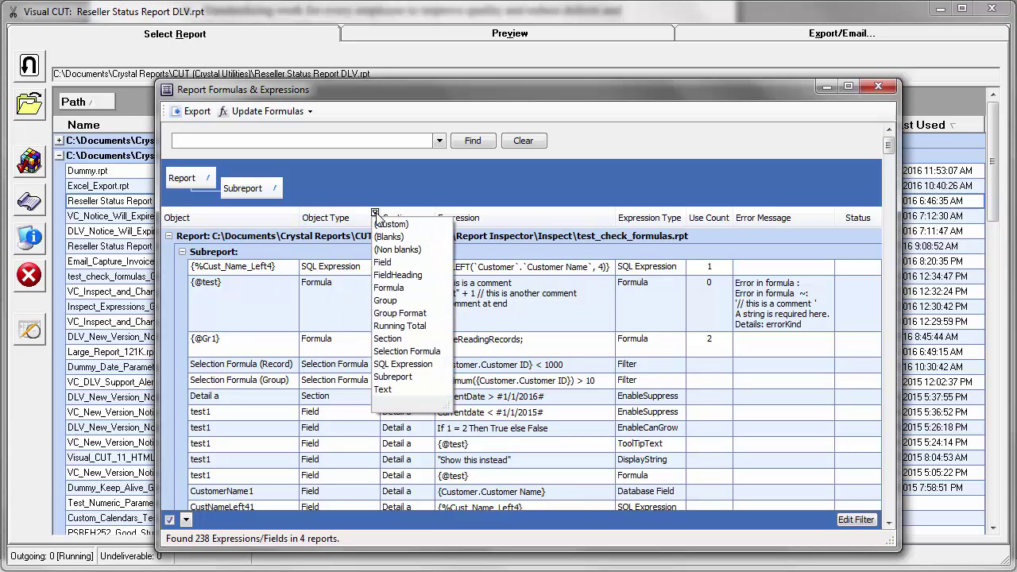
{"action": "left_click", "coordinate": [377, 216]}
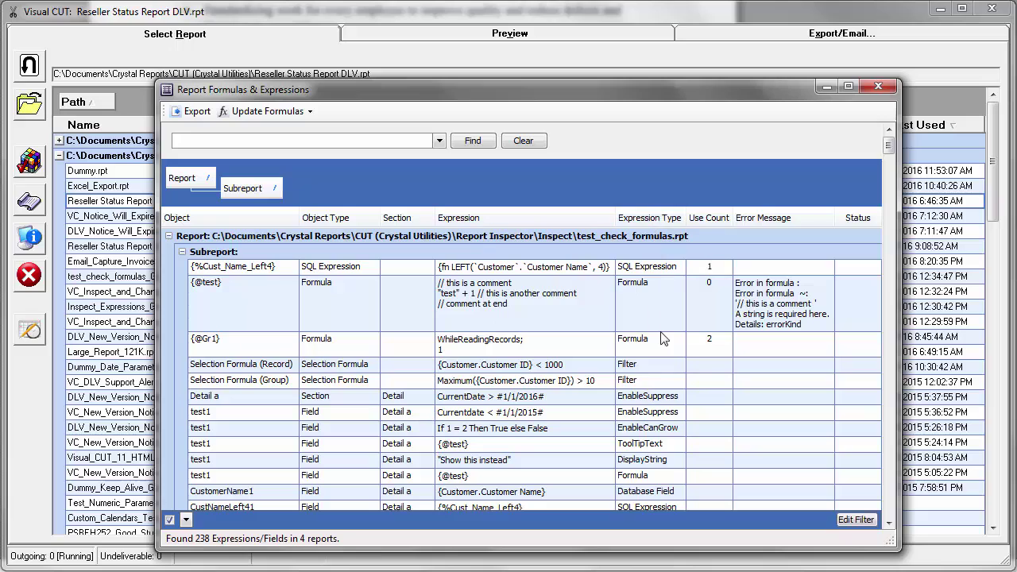
{"action": "left_click", "coordinate": [681, 213]}
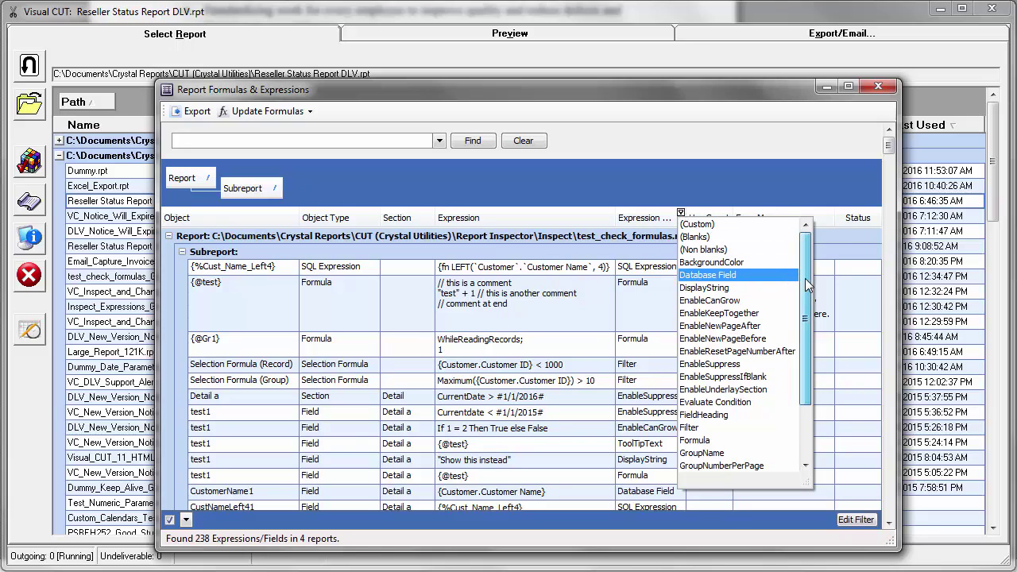
{"action": "mouse_move", "coordinate": [805, 278]}
{"action": "left_mouse_down"}
{"action": "mouse_move", "coordinate": [805, 334]}
{"action": "mouse_move", "coordinate": [803, 286]}
{"action": "left_mouse_up"}
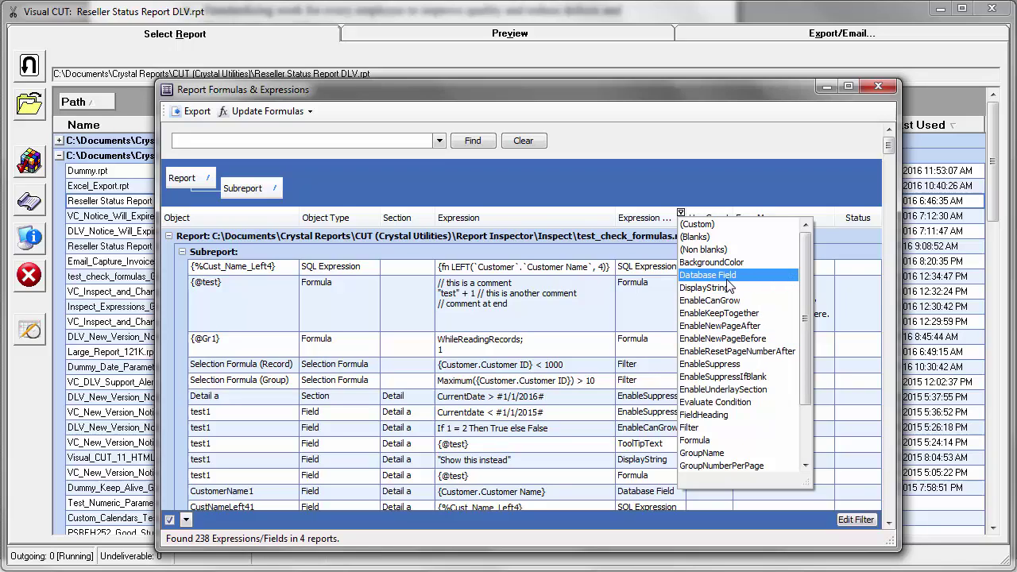
{"action": "left_click", "coordinate": [720, 221]}
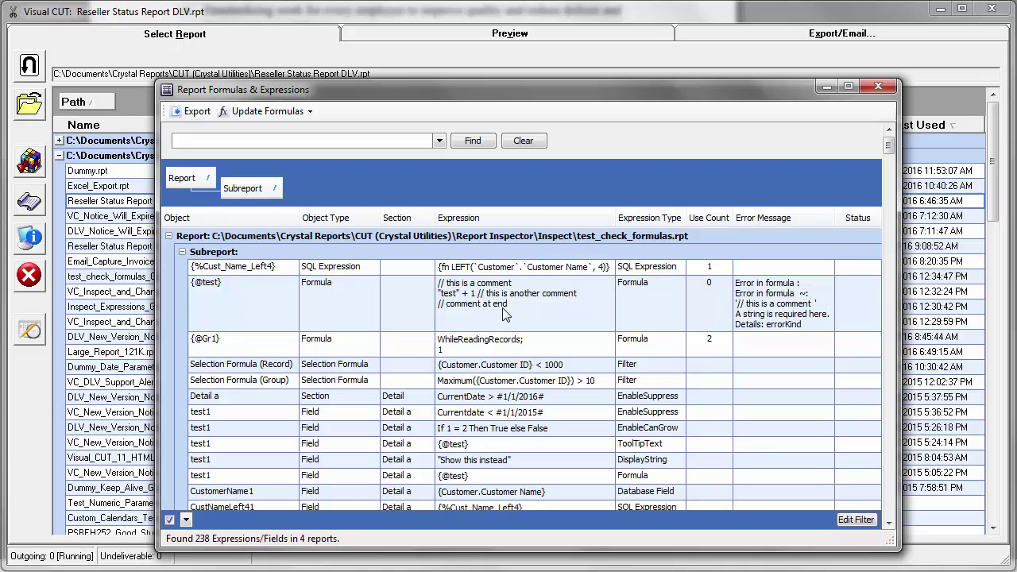
{"action": "left_click", "coordinate": [374, 215]}
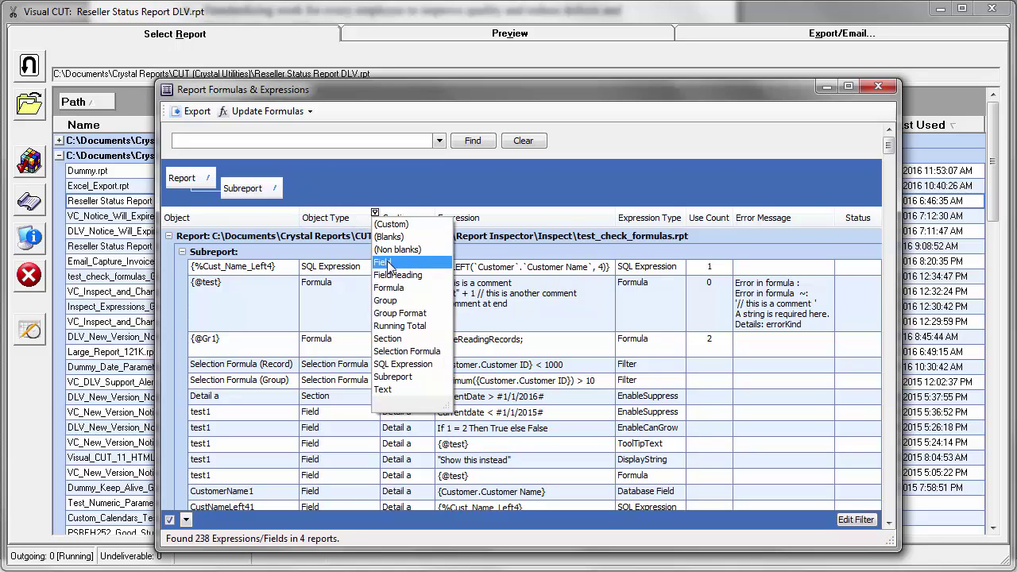
{"action": "left_click", "coordinate": [388, 287]}
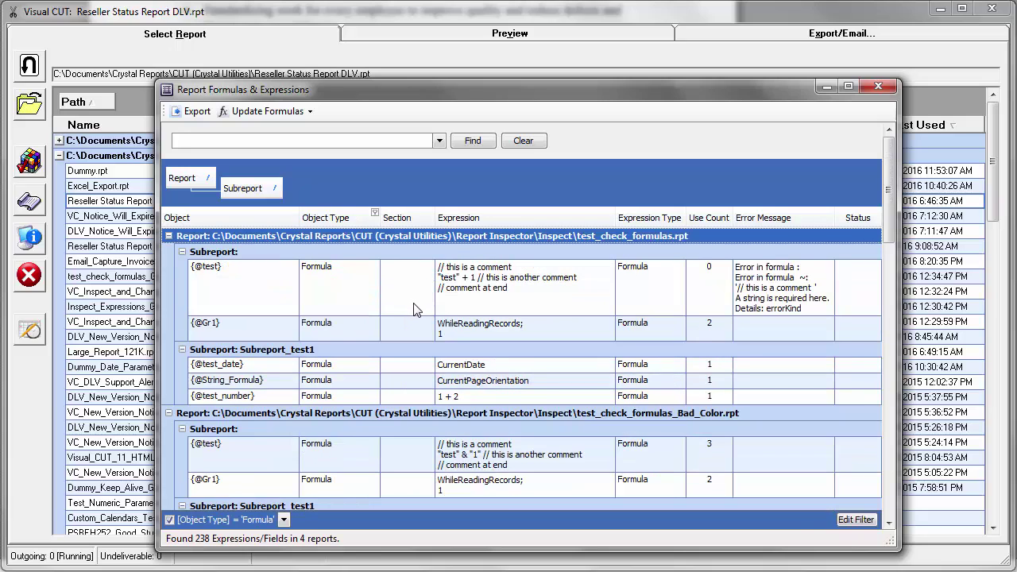
{"action": "left_click", "coordinate": [375, 213]}
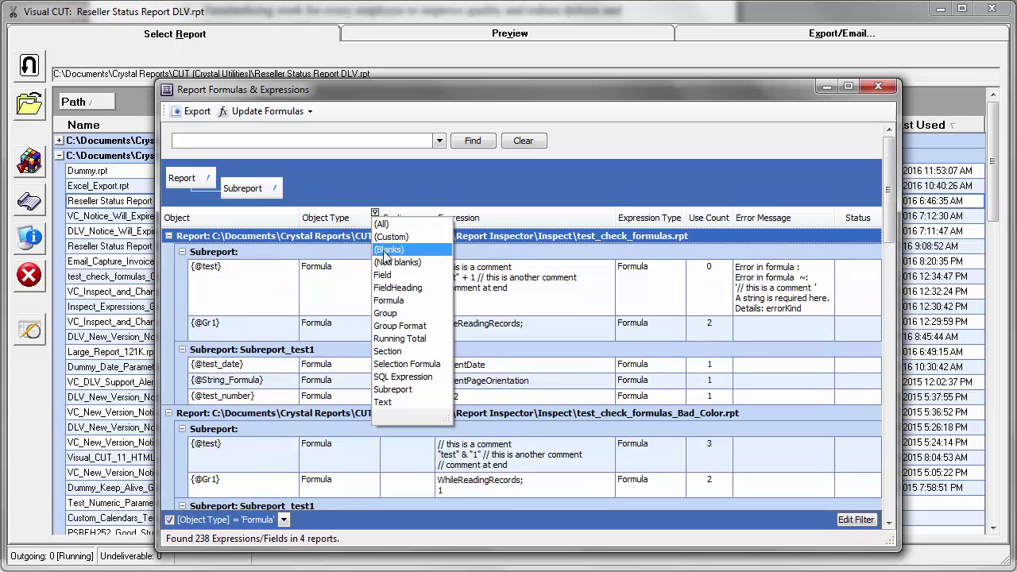
{"action": "left_click", "coordinate": [397, 327]}
{"action": "left_click", "coordinate": [377, 213]}
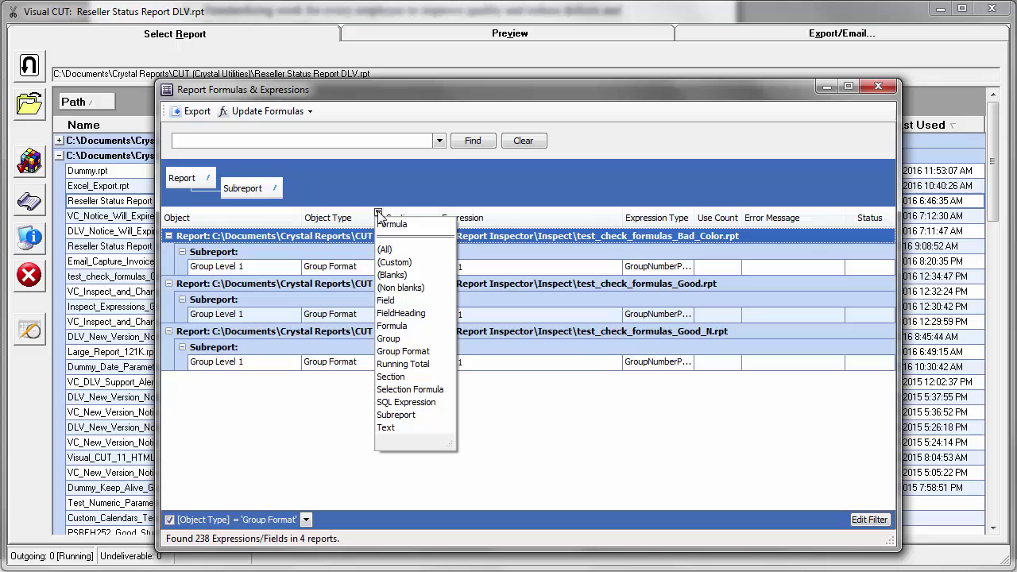
{"action": "left_click", "coordinate": [389, 301]}
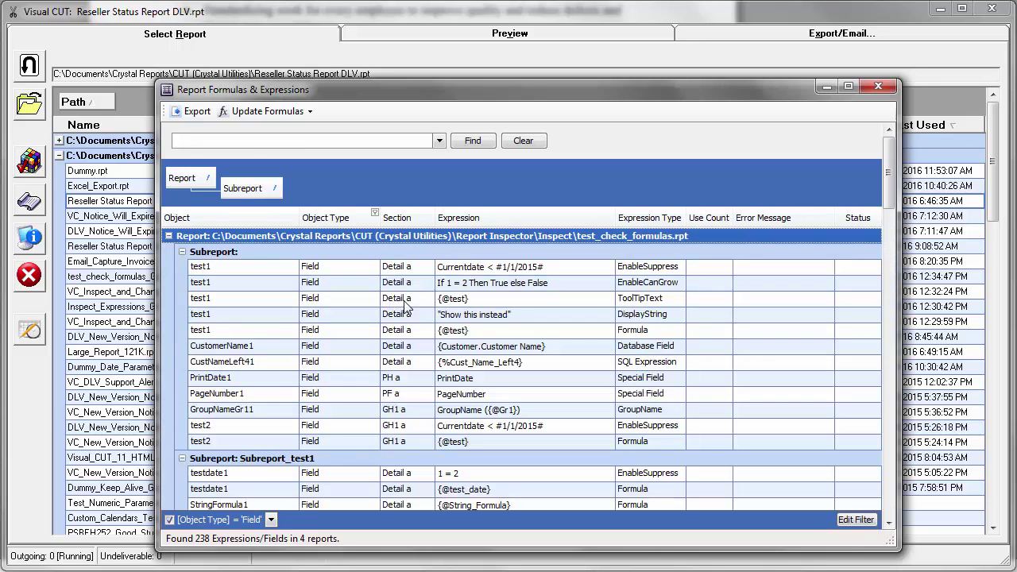
{"action": "left_click", "coordinate": [375, 213]}
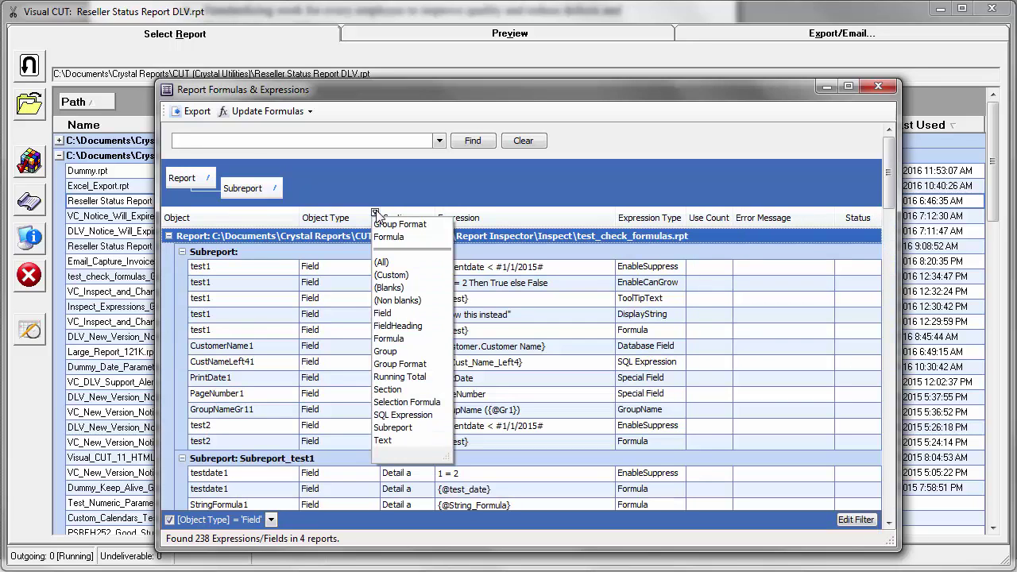
{"action": "left_click", "coordinate": [382, 262]}
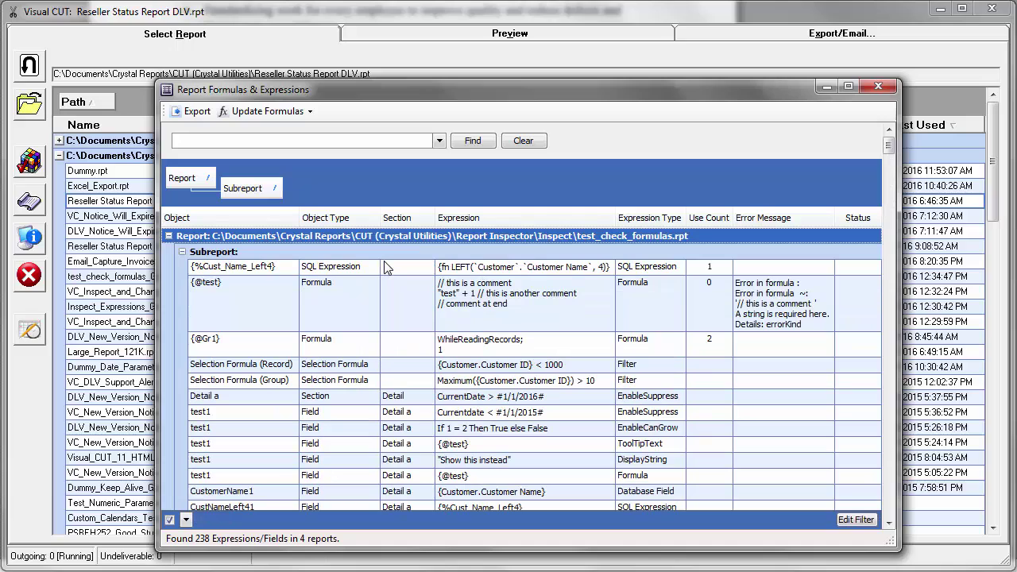
{"action": "left_click", "coordinate": [681, 215]}
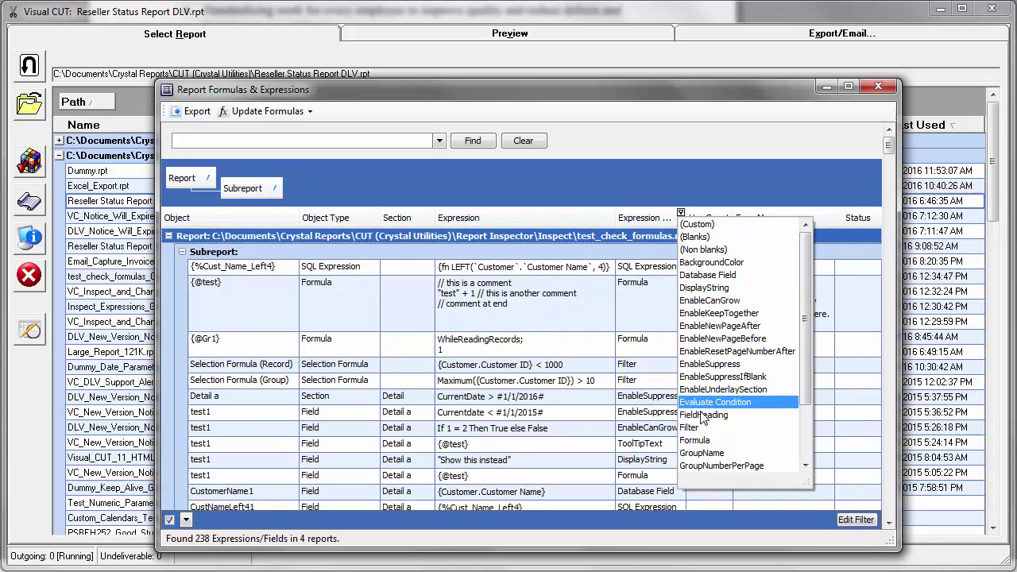
{"action": "left_click", "coordinate": [700, 365]}
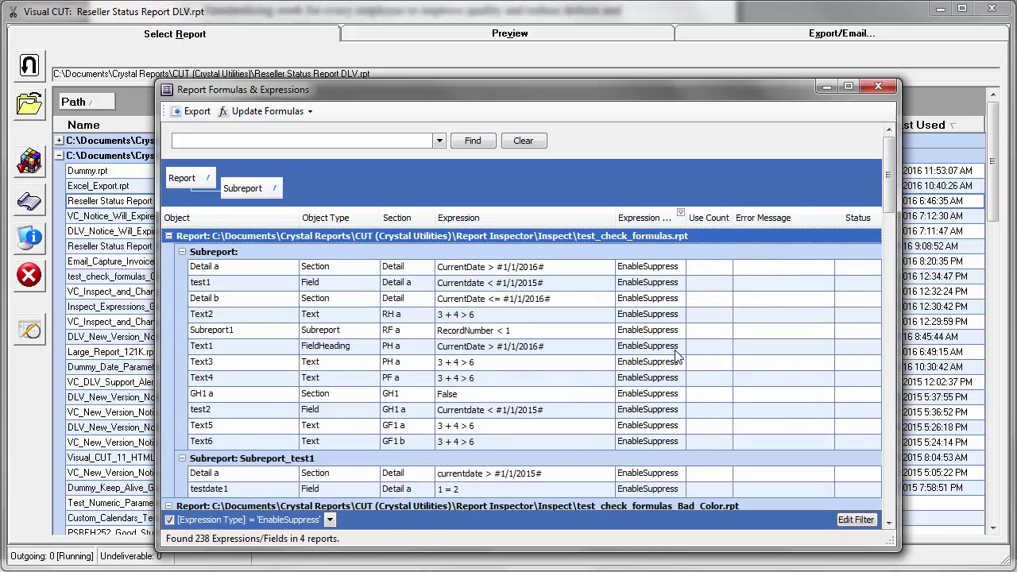
{"action": "left_click", "coordinate": [680, 213]}
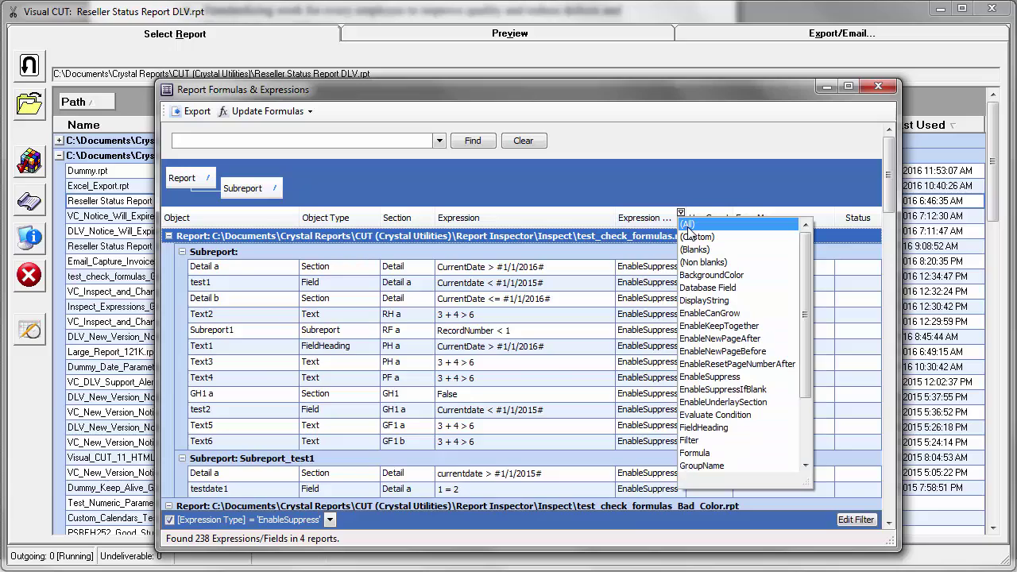
{"action": "left_click", "coordinate": [688, 226]}
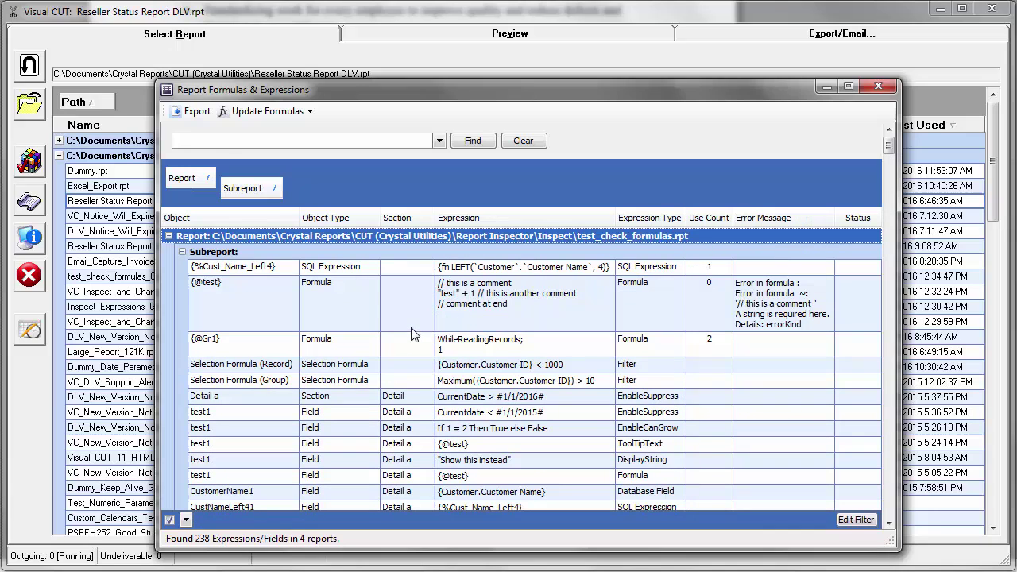
Export the expressions grid to C:\temp\test.xlsx, replacing the existing file.
{"action": "left_click", "coordinate": [194, 112]}
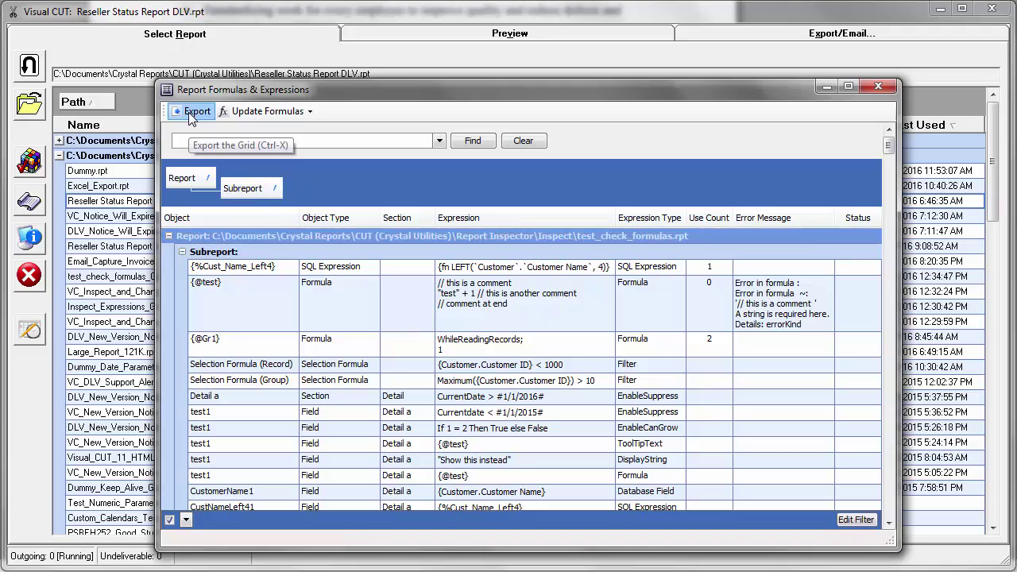
{"action": "double_click", "coordinate": [550, 149]}
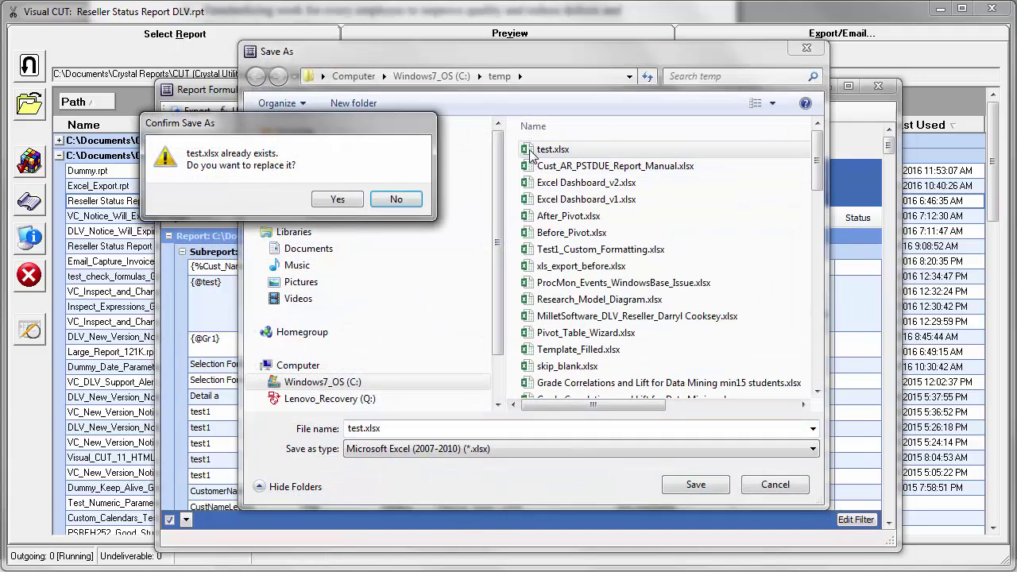
{"action": "left_click", "coordinate": [338, 199]}
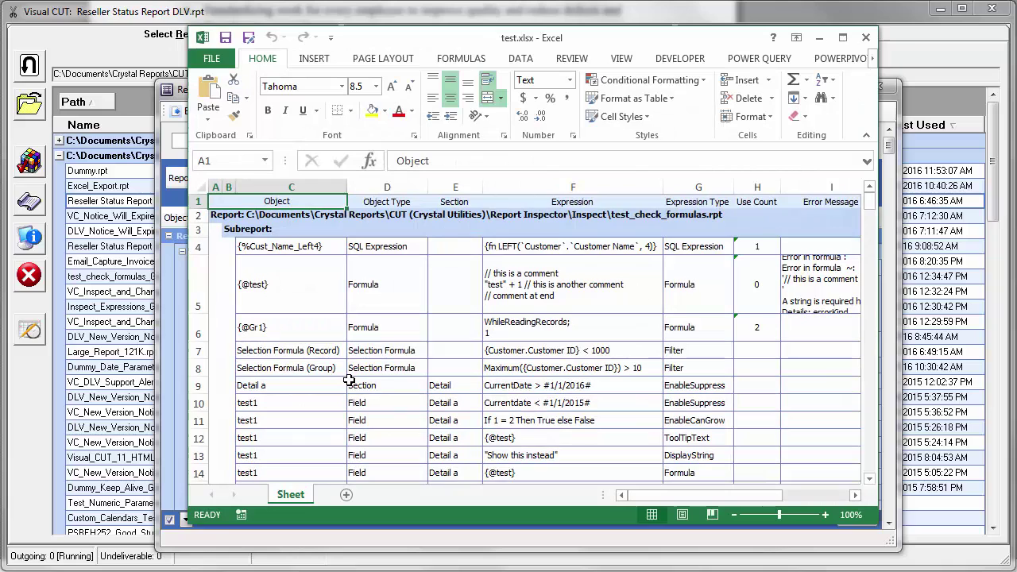
Close Excel, filter Object Type to Text, then reset the filter to (All).
{"action": "left_click", "coordinate": [819, 38]}
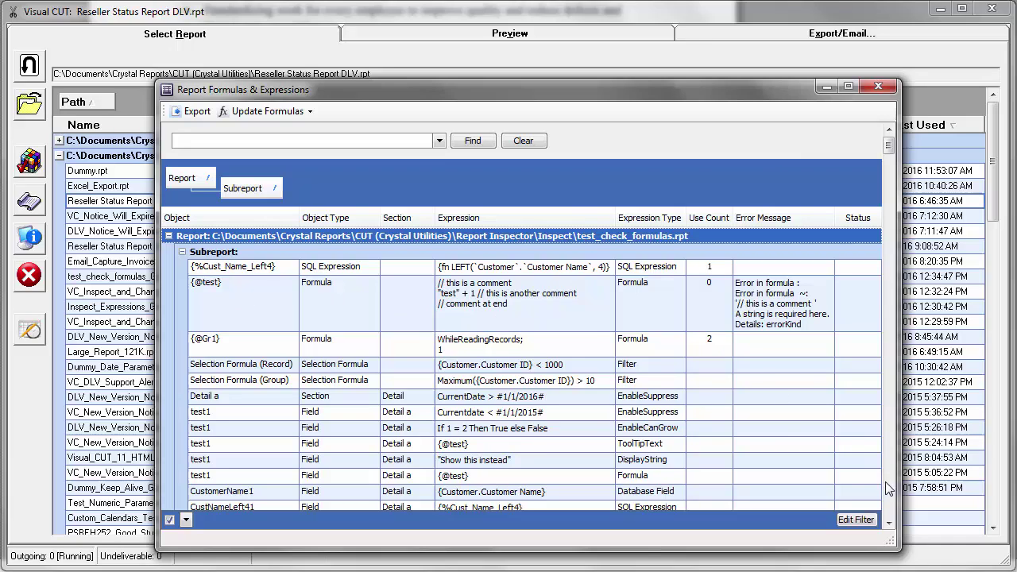
{"action": "left_click", "coordinate": [375, 214]}
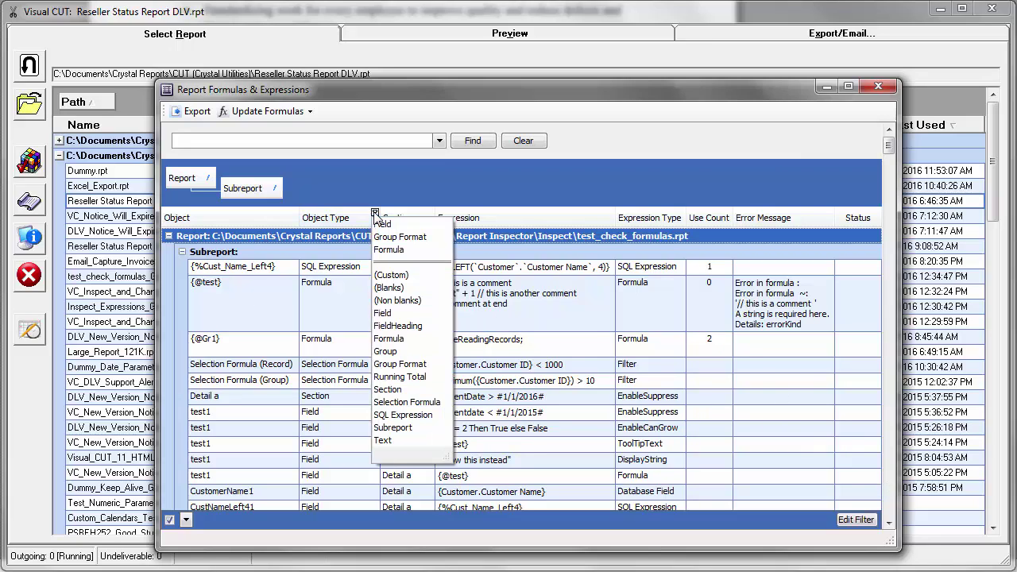
{"action": "left_click", "coordinate": [382, 440]}
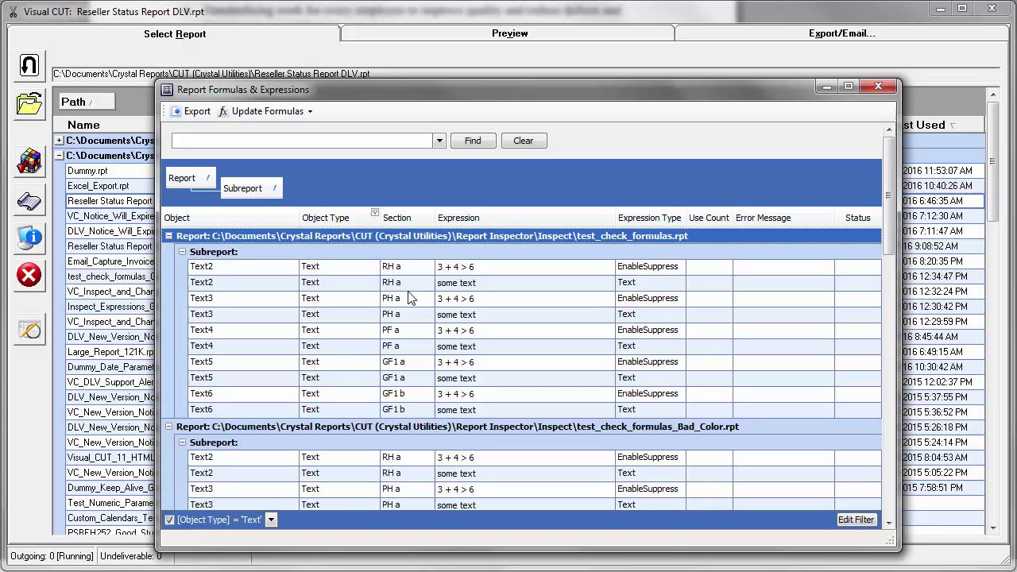
{"action": "left_click", "coordinate": [374, 213]}
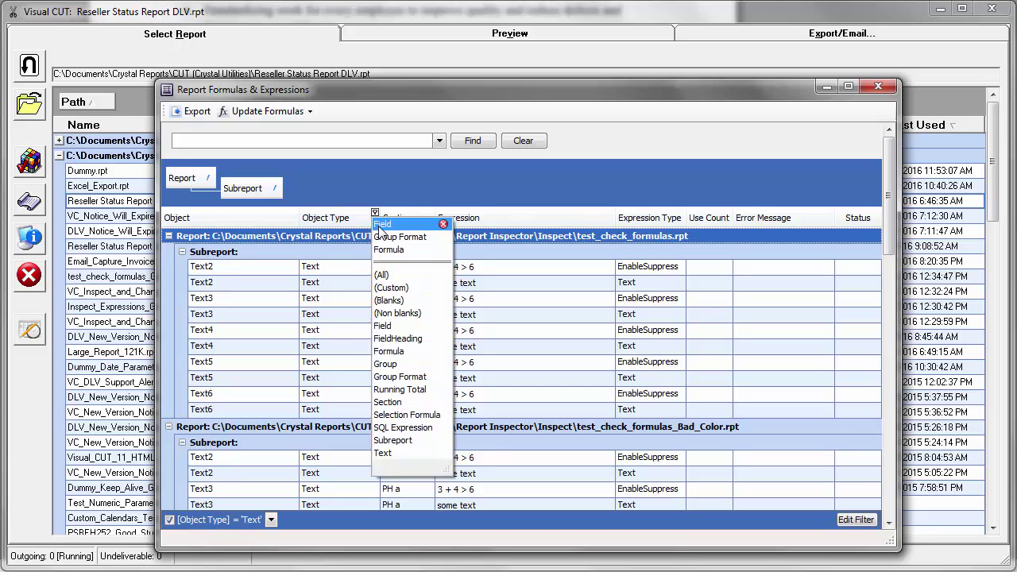
{"action": "left_click", "coordinate": [382, 275]}
{"action": "left_click", "coordinate": [278, 116]}
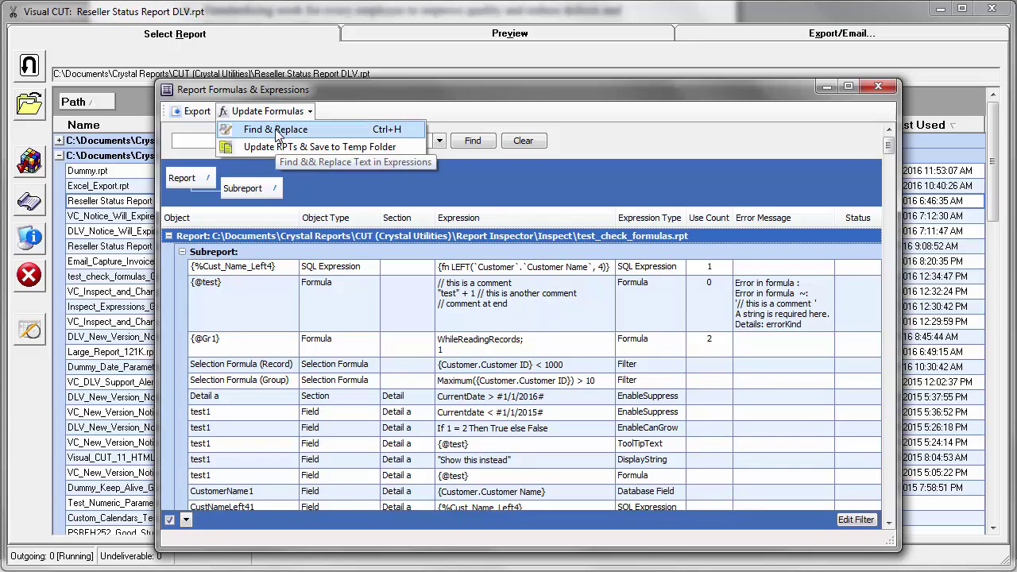
{"action": "left_click", "coordinate": [277, 131]}
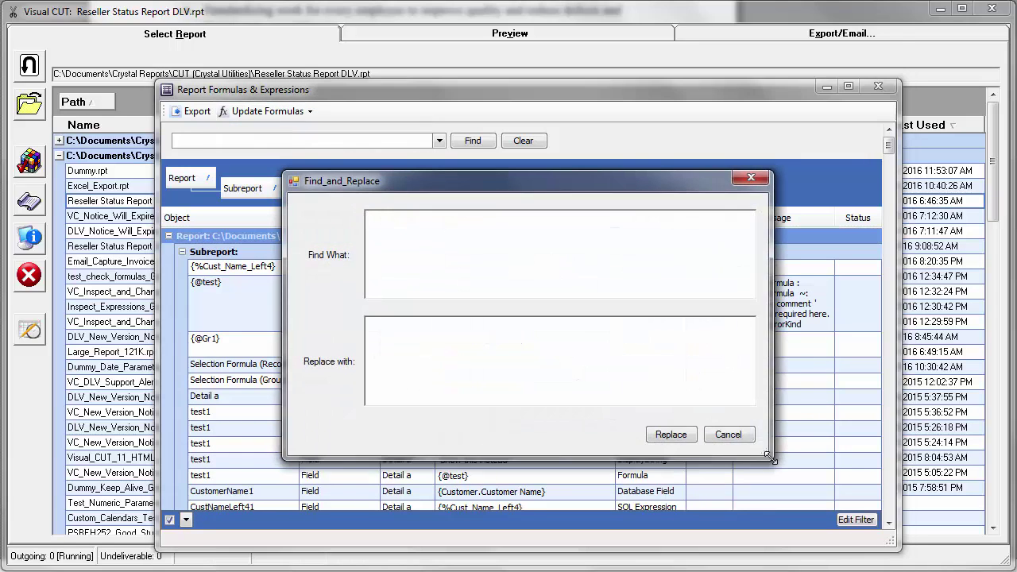
{"action": "left_click_drag", "start_coordinate": [768, 457], "coordinate": [659, 392]}
{"action": "left_click_drag", "start_coordinate": [646, 317], "coordinate": [638, 316]}
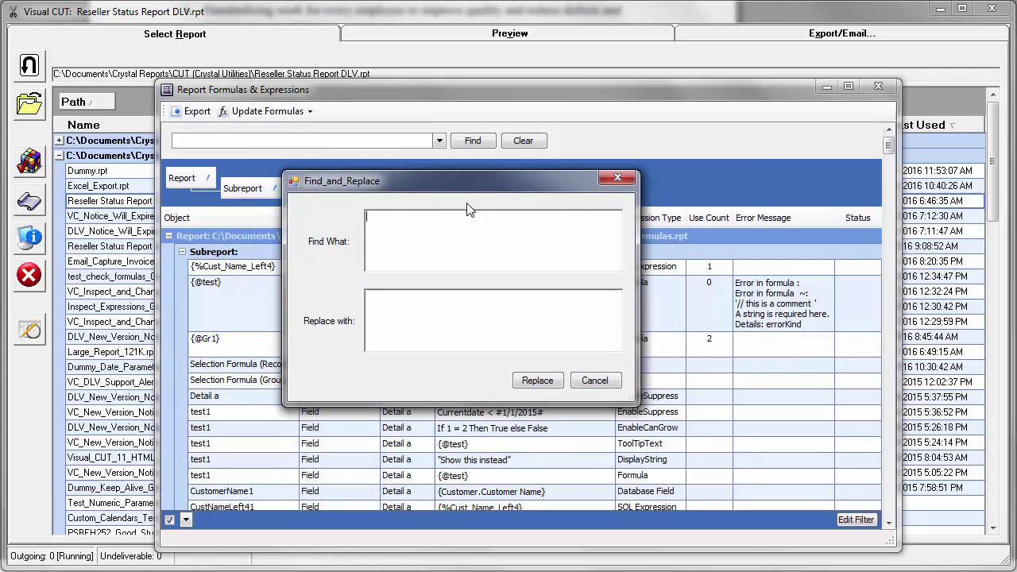
{"action": "left_click_drag", "start_coordinate": [502, 184], "coordinate": [269, 267]}
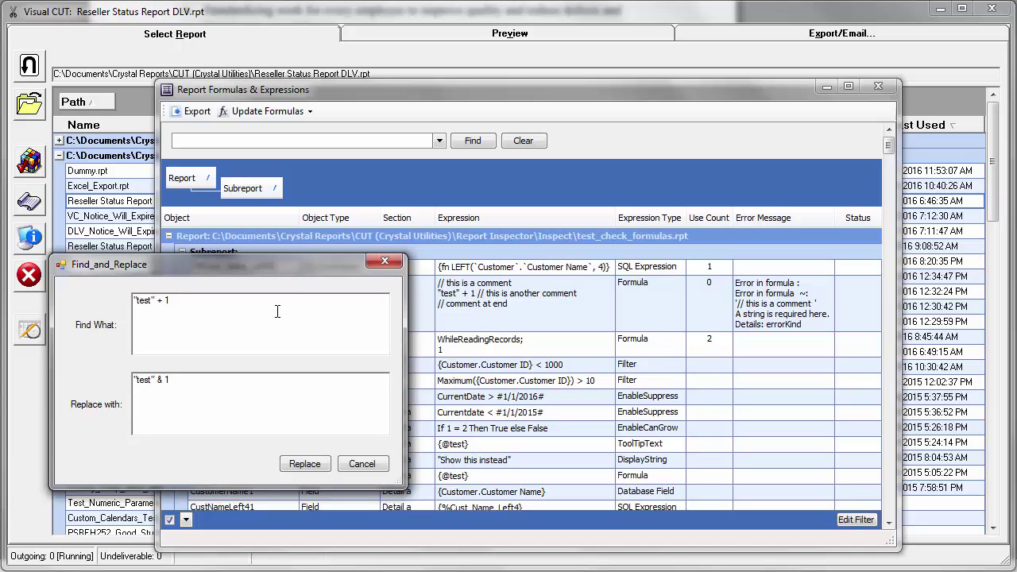
{"action": "left_click", "coordinate": [302, 465]}
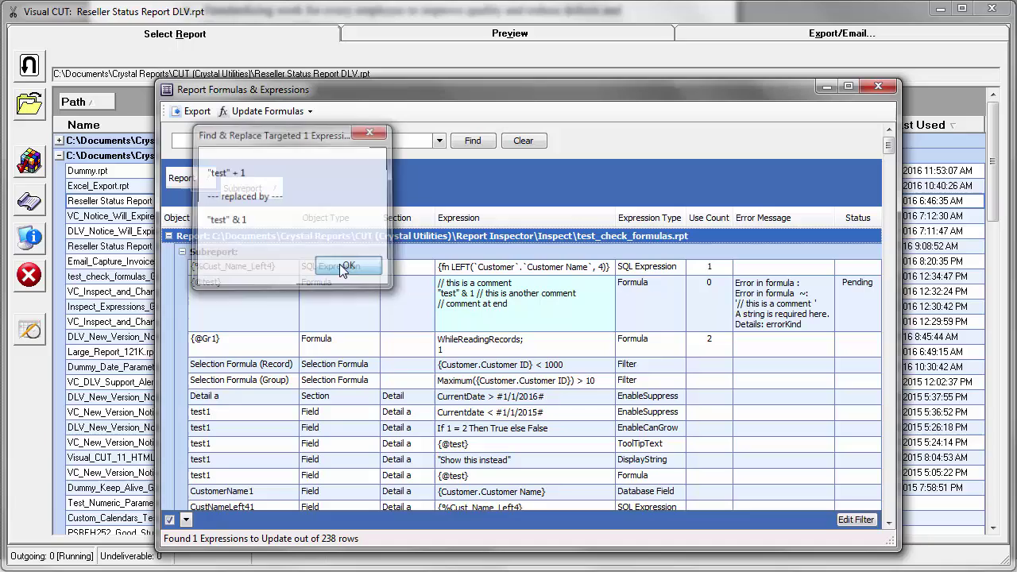
{"action": "left_click", "coordinate": [342, 264]}
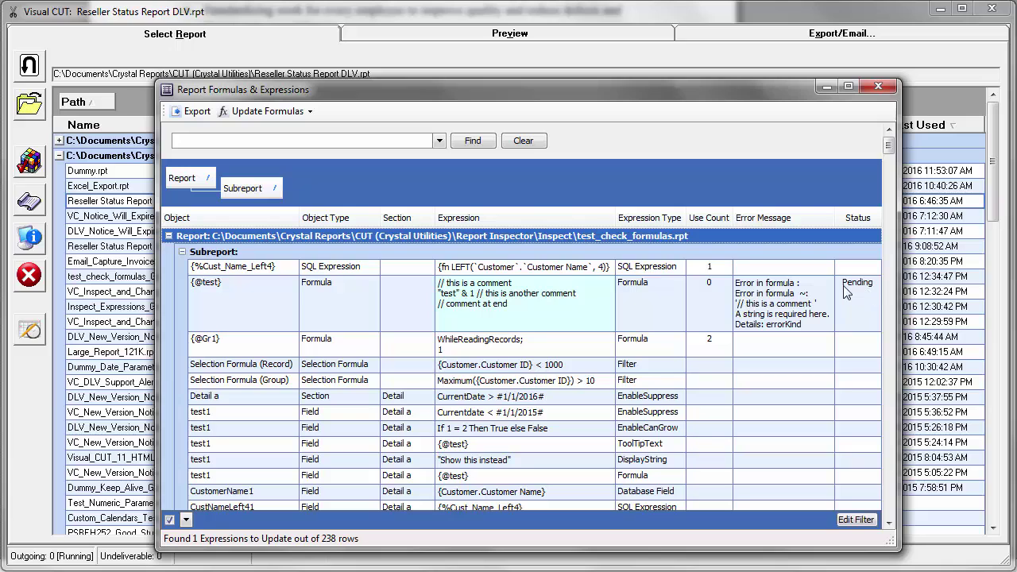
Find and replace 'some text' with 'NEW TEXT' across all report expressions.
{"action": "left_click", "coordinate": [268, 111]}
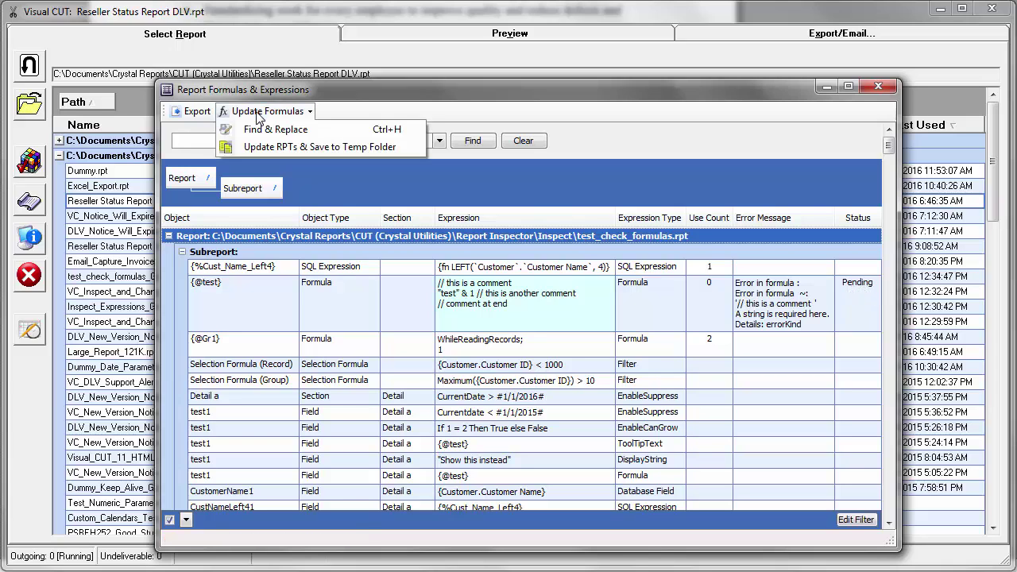
{"action": "left_click", "coordinate": [265, 131]}
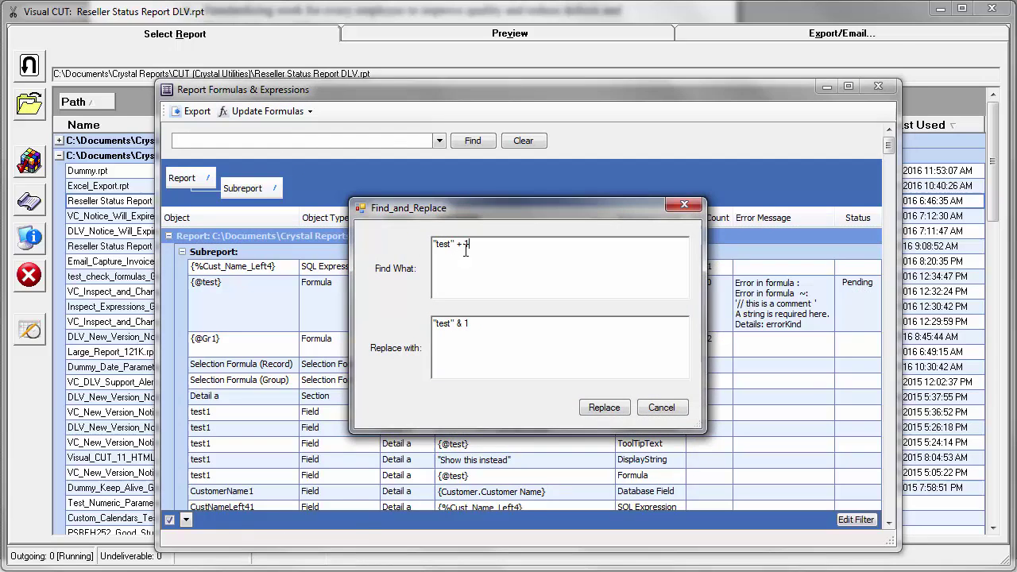
{"action": "key", "text": "ctrl+a"}
{"action": "type", "text": "some text"}
{"action": "key", "text": "Tab"}
{"action": "type", "text": "NEW TEX"}
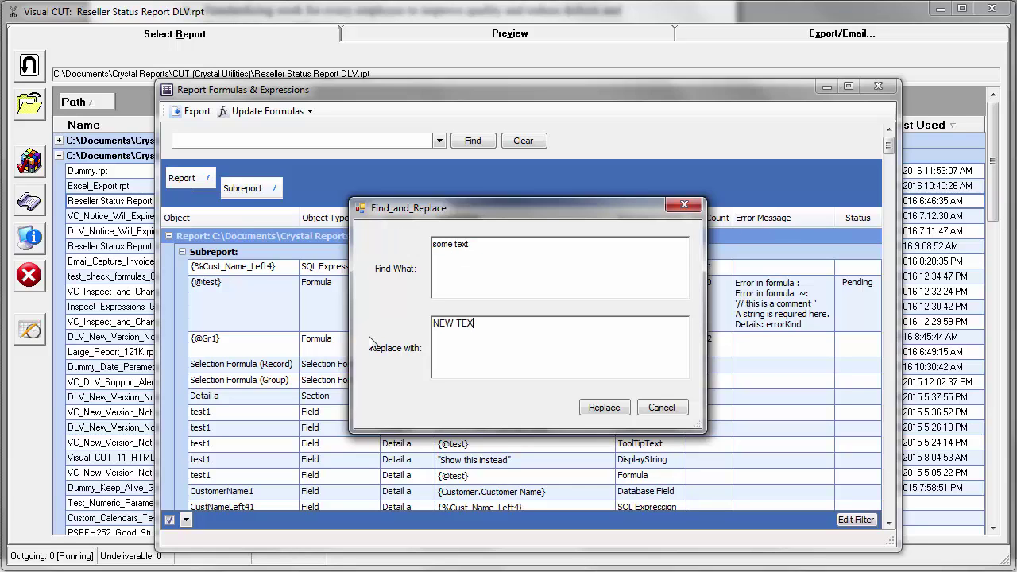
{"action": "type", "text": "T"}
{"action": "left_click", "coordinate": [601, 407]}
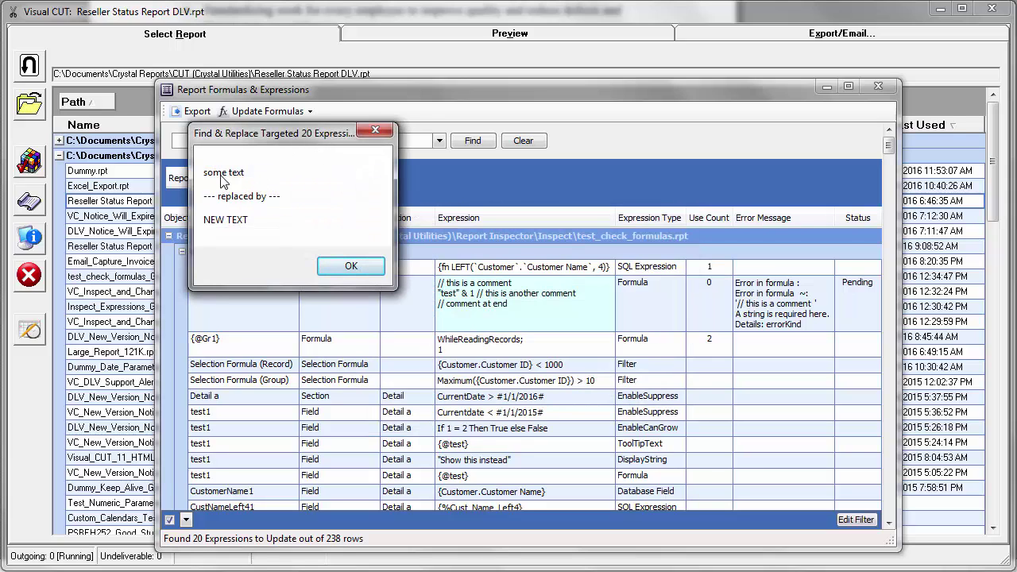
{"action": "left_click", "coordinate": [350, 265]}
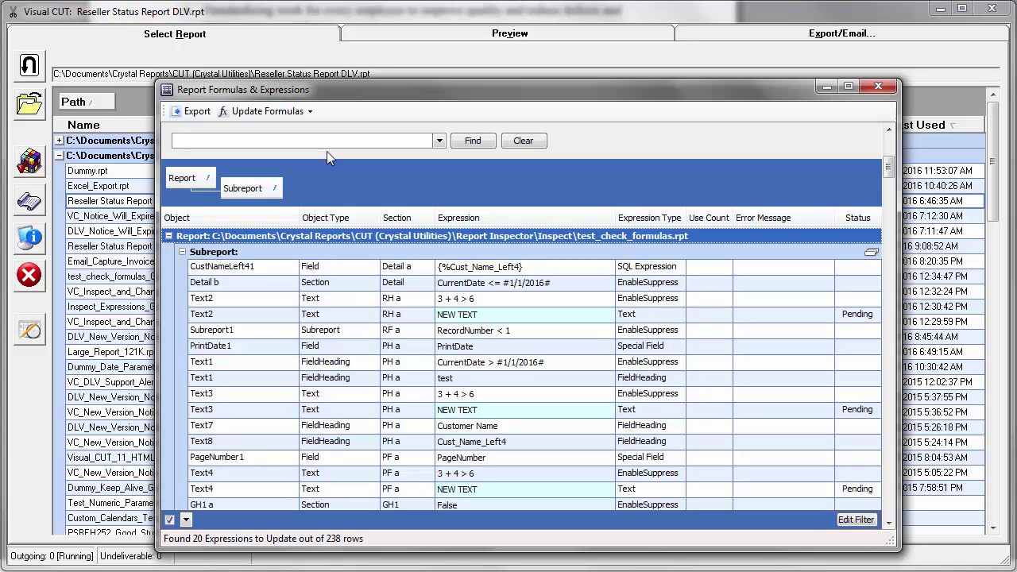
Run Update RPTs & Save to Temp Folder on the four modified reports.
{"action": "left_click", "coordinate": [268, 112]}
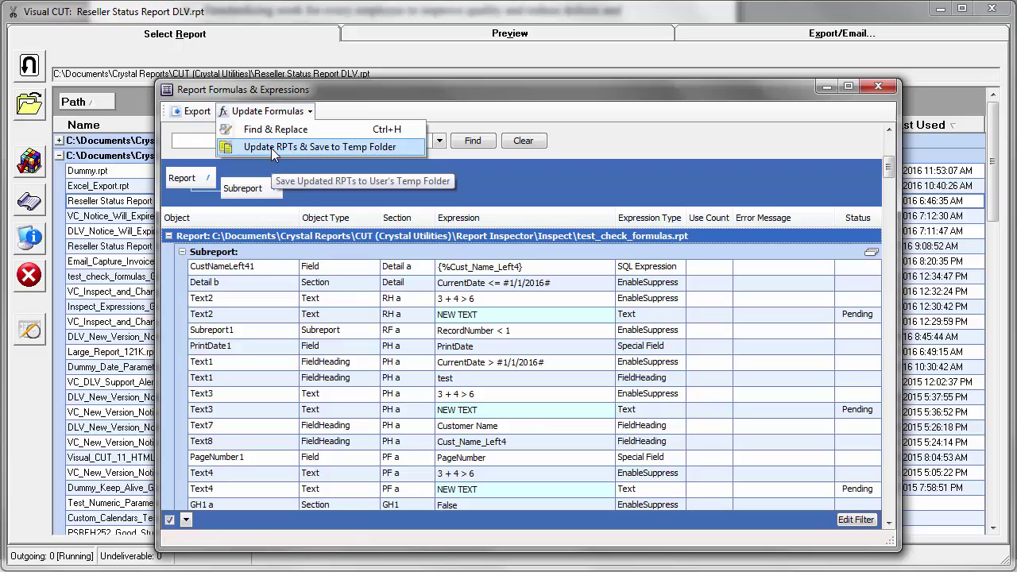
{"action": "left_click", "coordinate": [271, 148]}
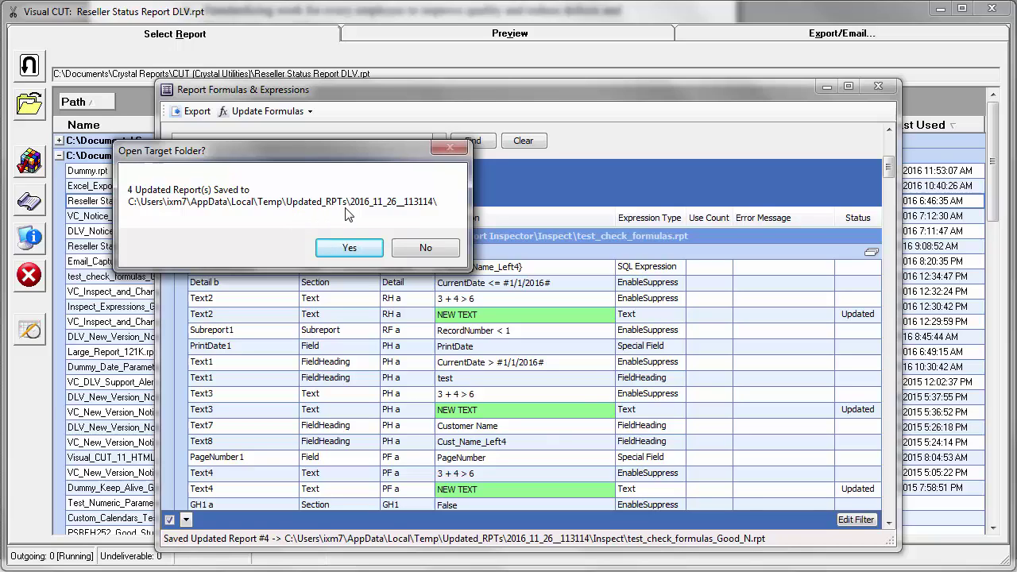
Open the saved Inspect folder and launch test_check_formulas_Good_N.rpt in Crystal Reports.
{"action": "left_click", "coordinate": [347, 248]}
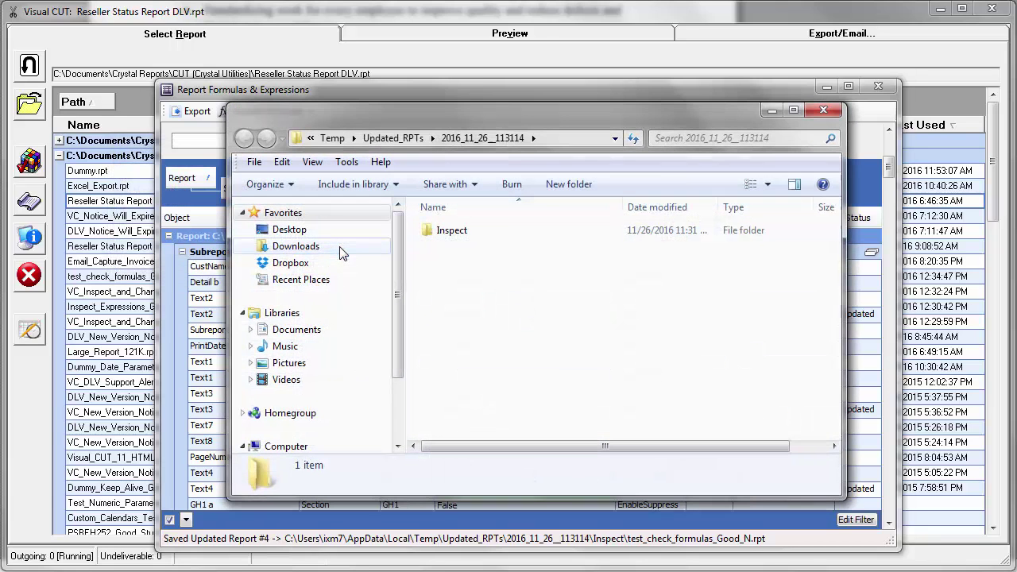
{"action": "double_click", "coordinate": [445, 231]}
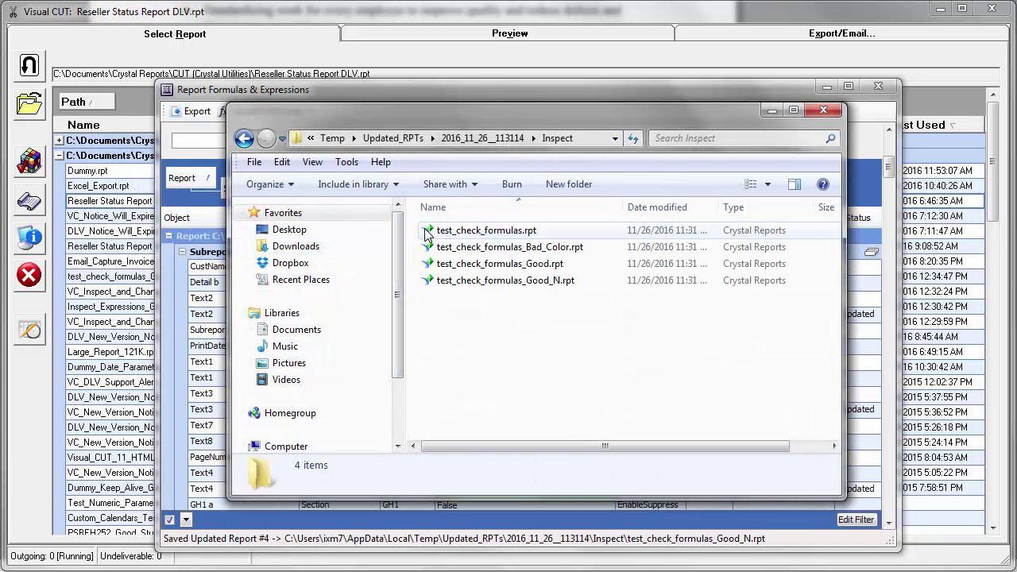
{"action": "double_click", "coordinate": [447, 282]}
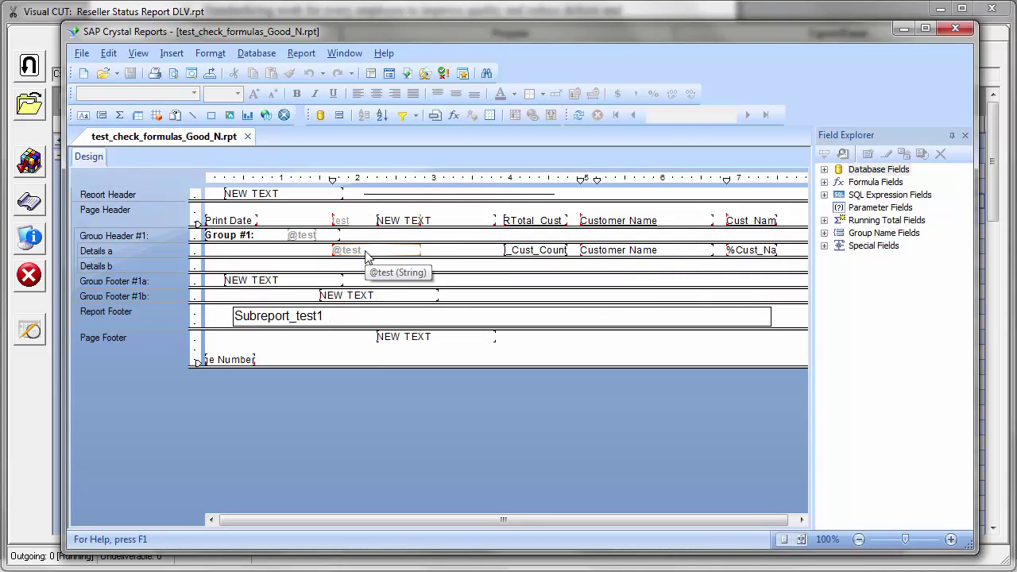
{"action": "left_click", "coordinate": [823, 188]}
{"action": "left_click", "coordinate": [823, 182]}
{"action": "left_click", "coordinate": [872, 207]}
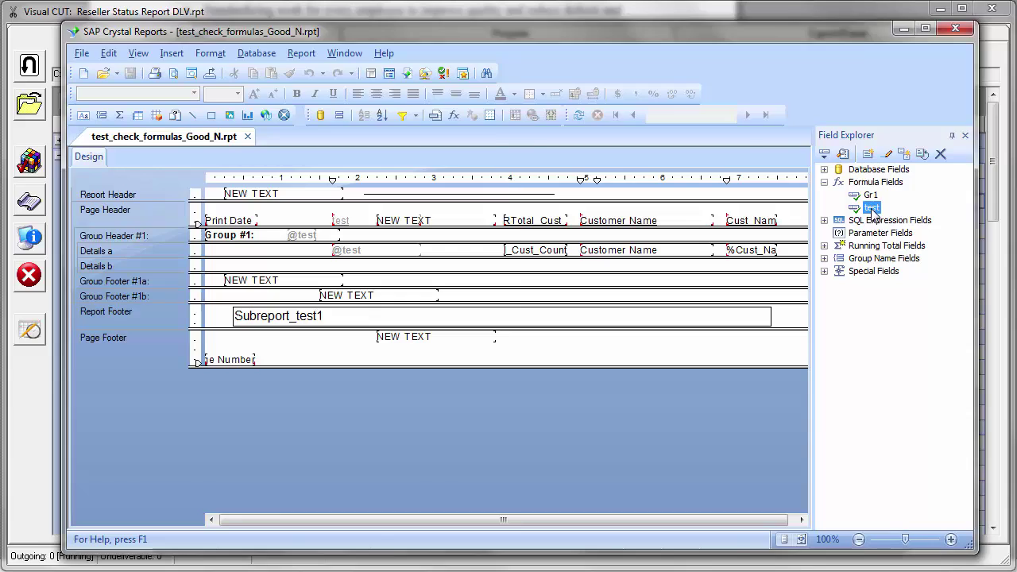
{"action": "double_click", "coordinate": [871, 208]}
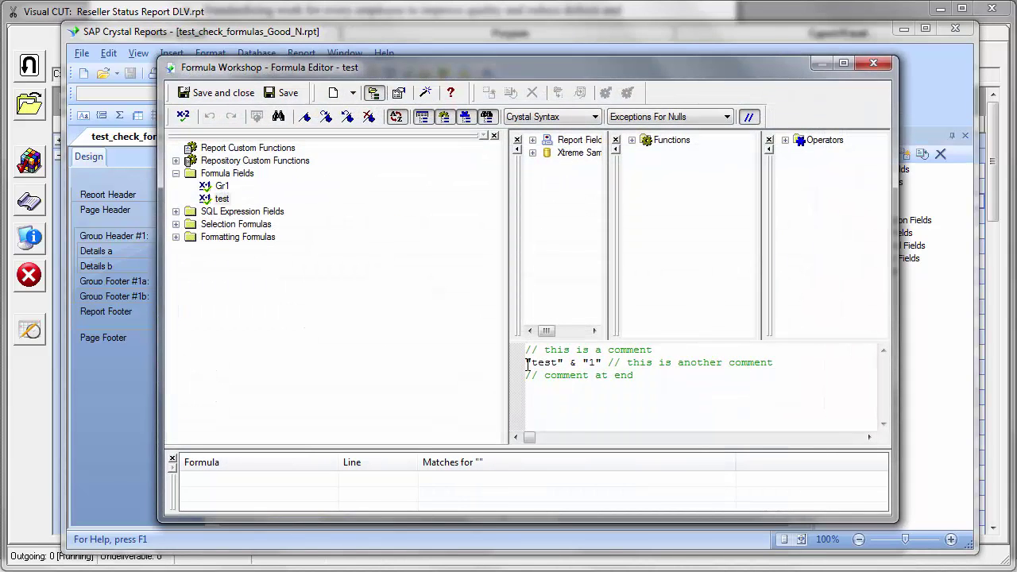
{"action": "left_click", "coordinate": [569, 362]}
{"action": "key", "text": "Escape"}
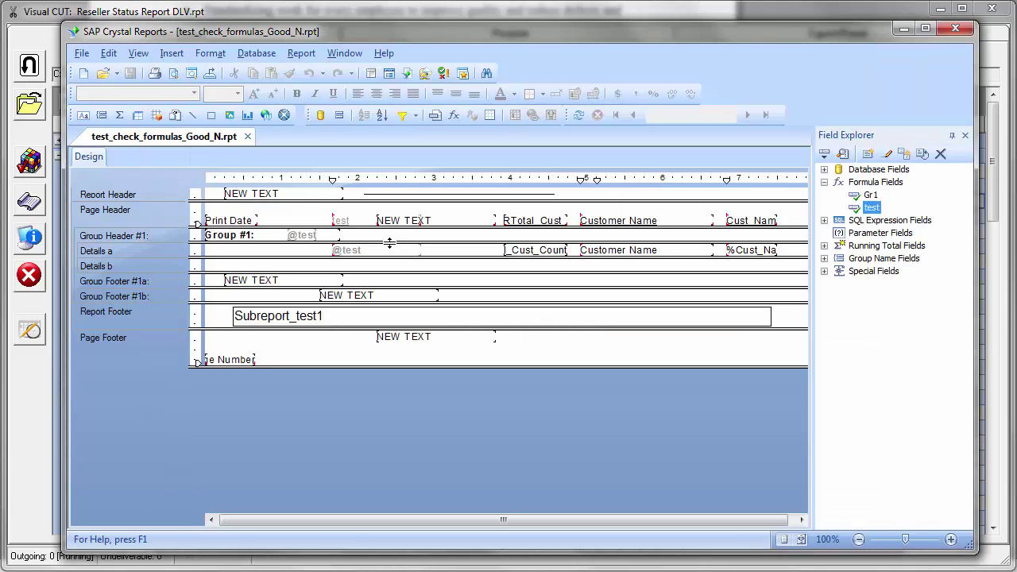